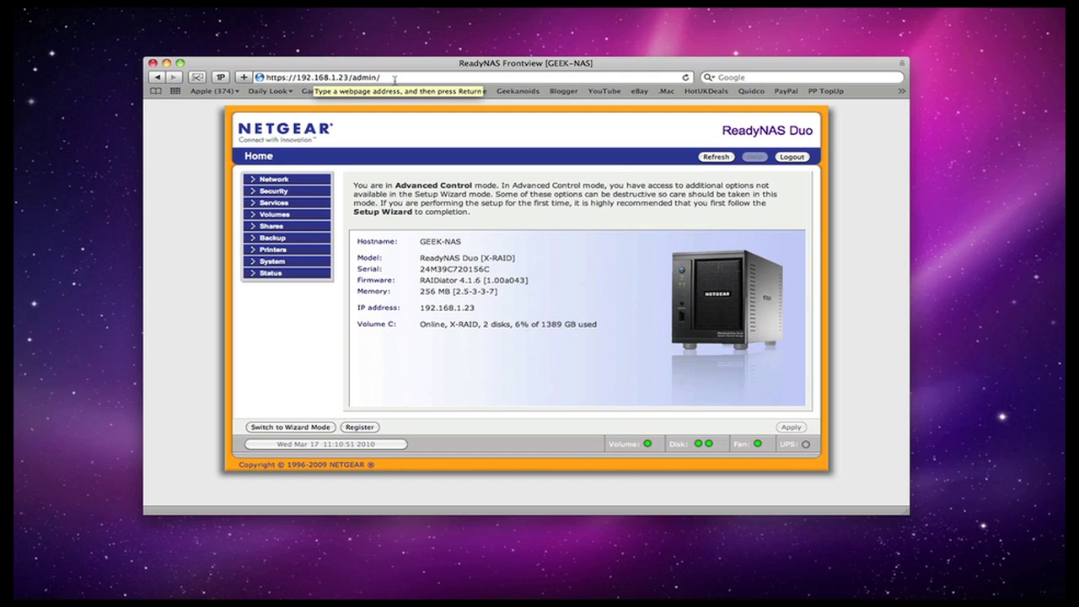
Review the Ethernet interface's IP assignment choices and its jumbo frames performance option
left_click(282, 182)
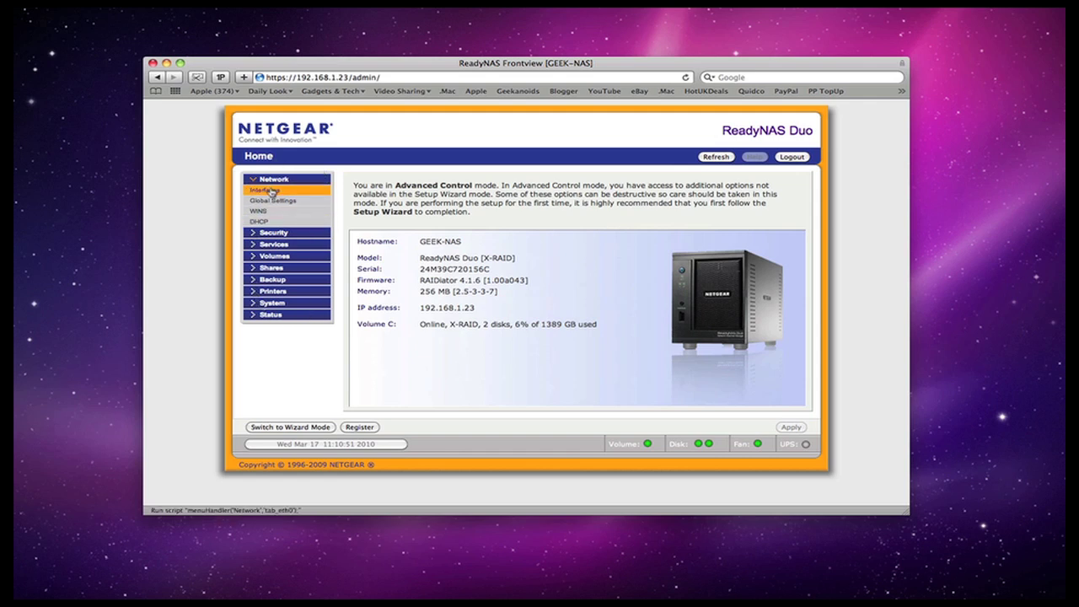
left_click(270, 191)
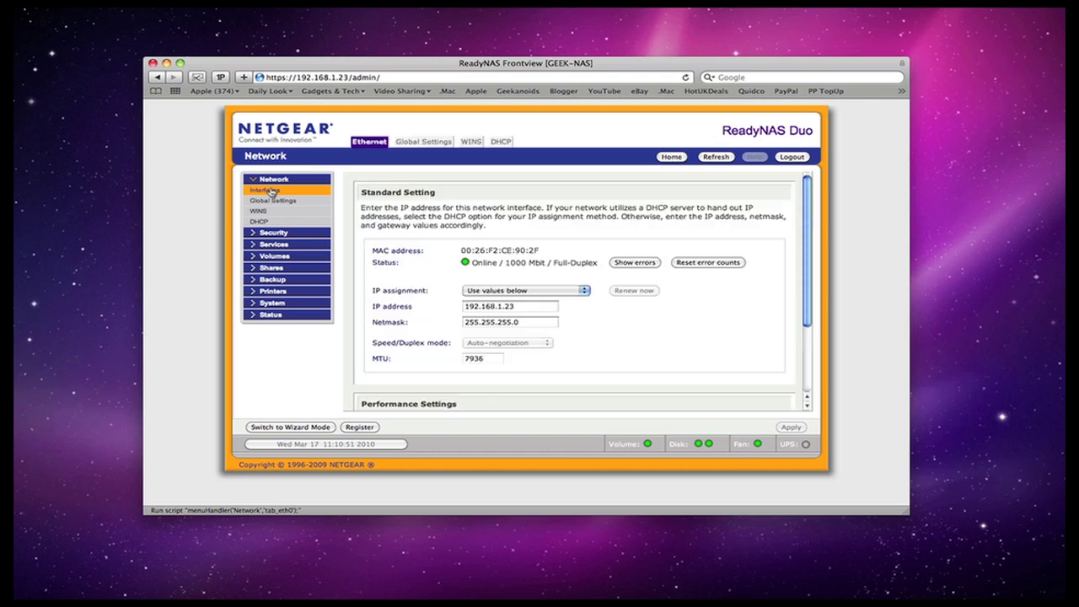
left_click(554, 292)
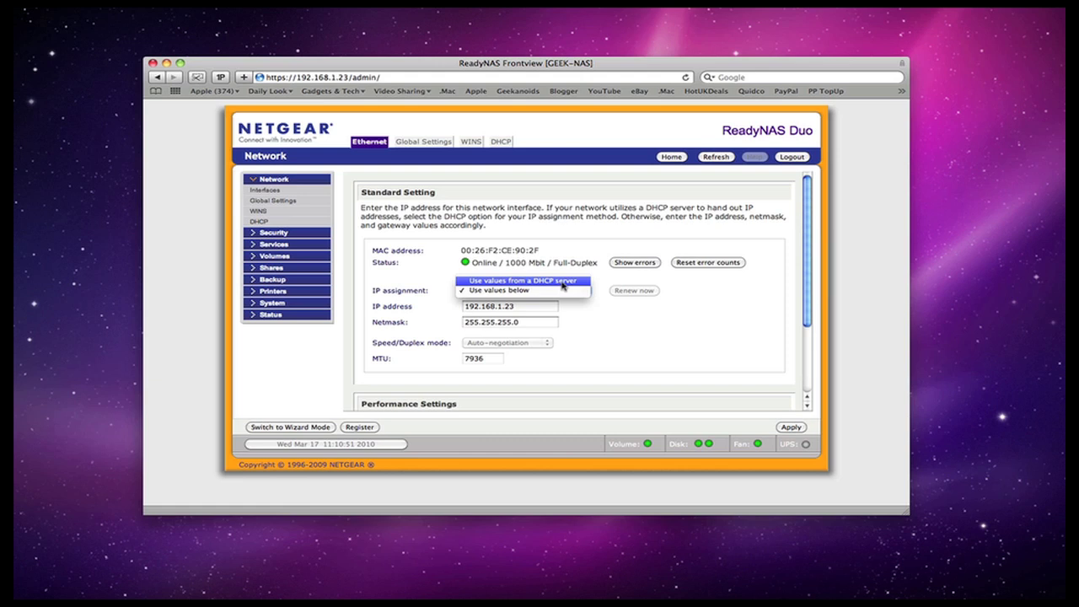
left_click(597, 334)
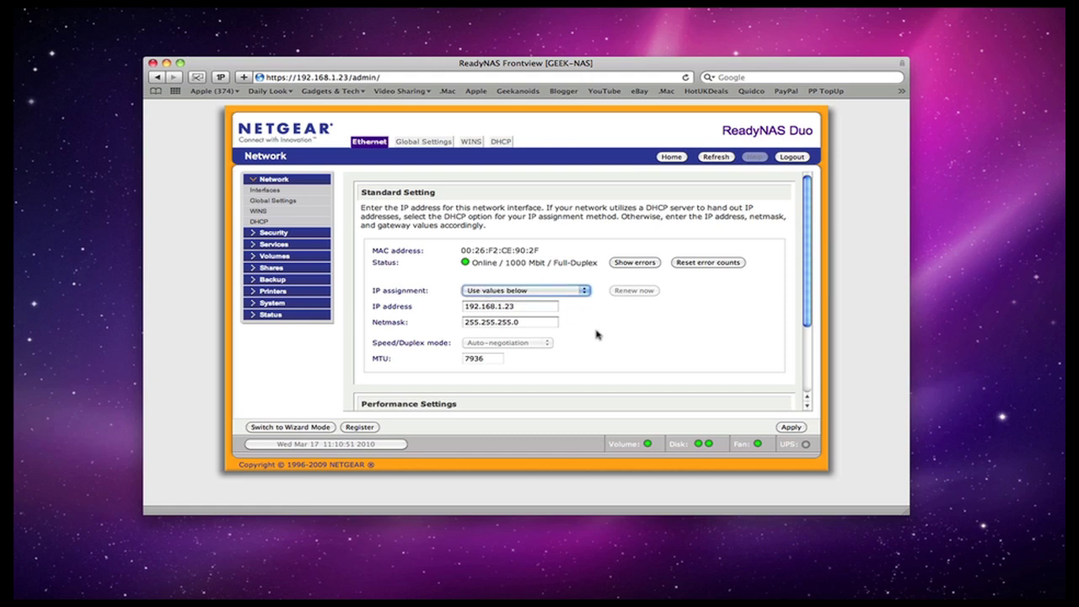
scroll(596, 335, "down", 5)
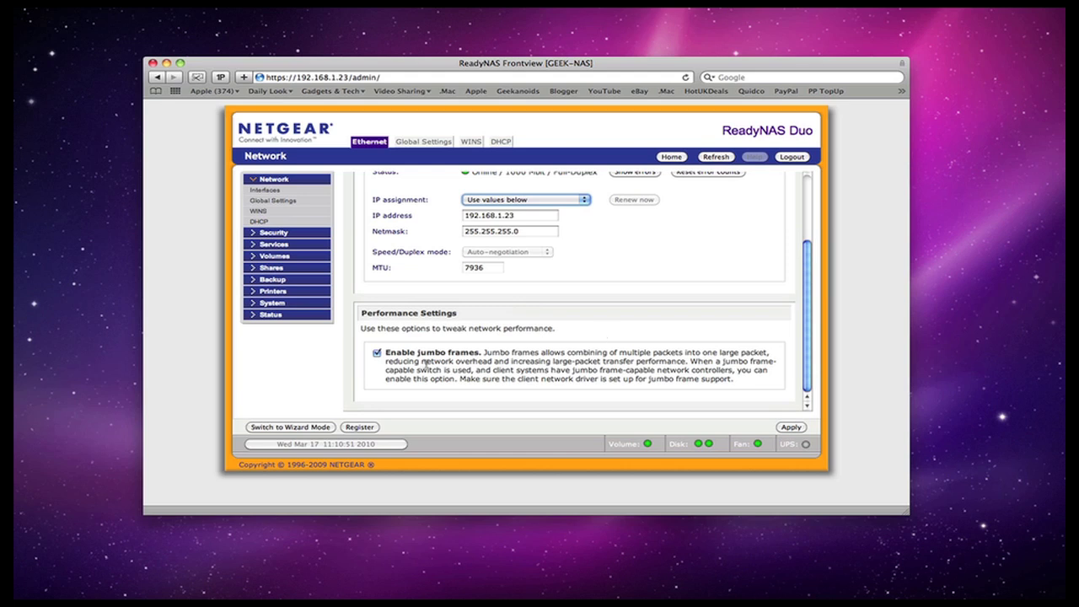
Review the global network settings for hostname, workgroup, default gateway and DNS
left_click(269, 202)
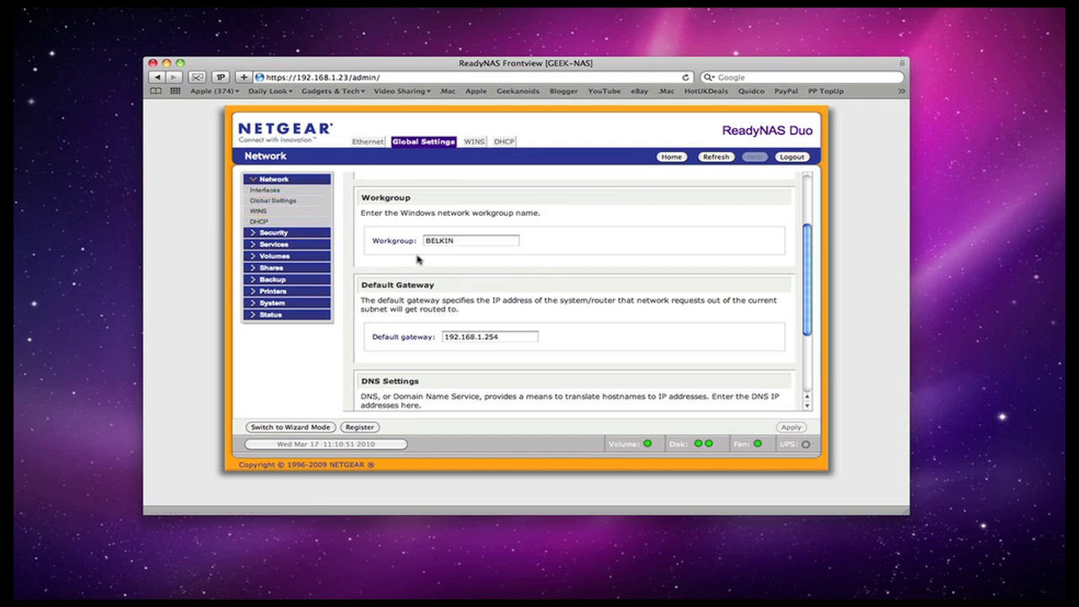
scroll(419, 258, "up", 2)
scroll(398, 286, "down", 3)
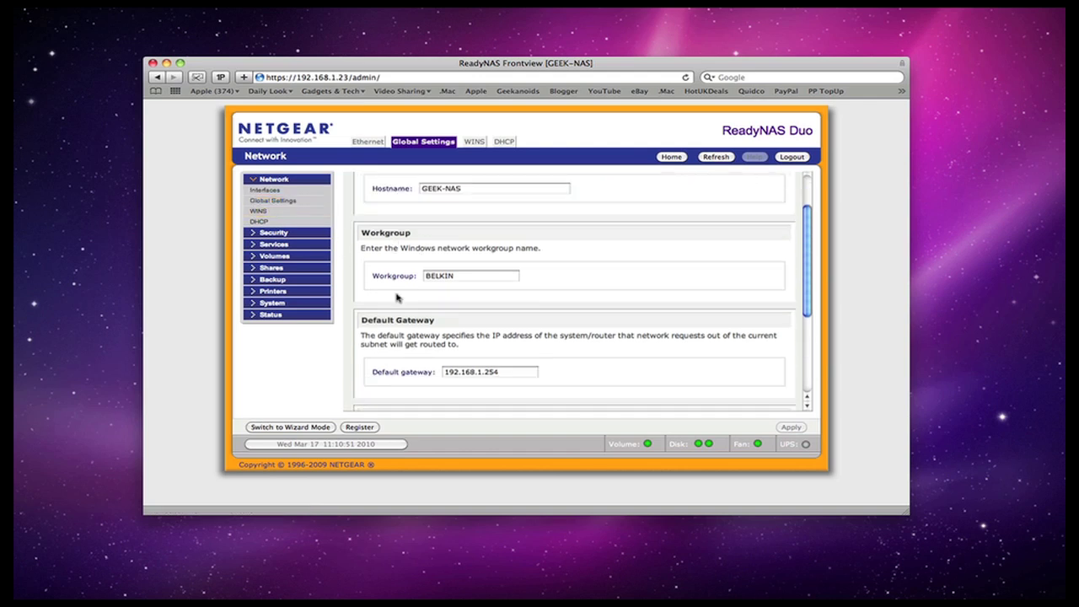
scroll(411, 312, "down", 2)
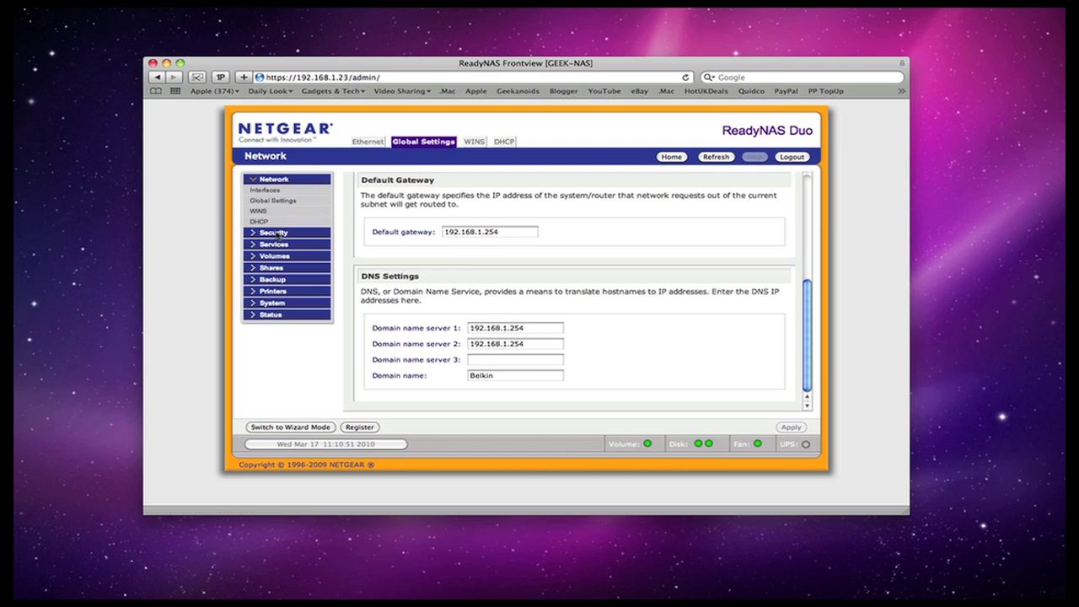
Examine which standard file protocols are enabled, from CIFS, NFS and AFP through FTP, HTTP, HTTPS and Rsync
left_click(278, 239)
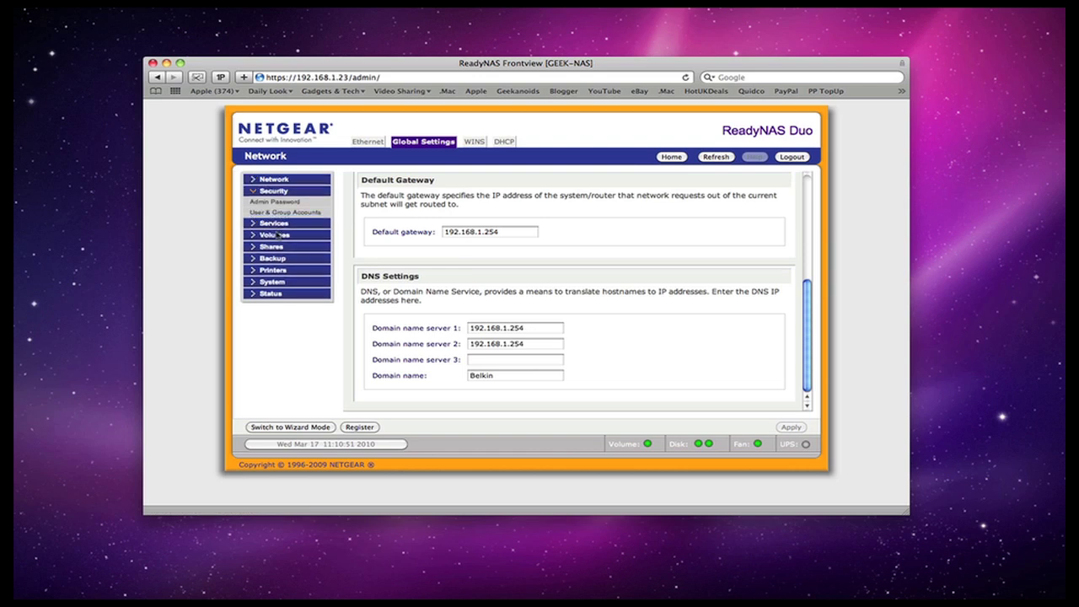
left_click(280, 223)
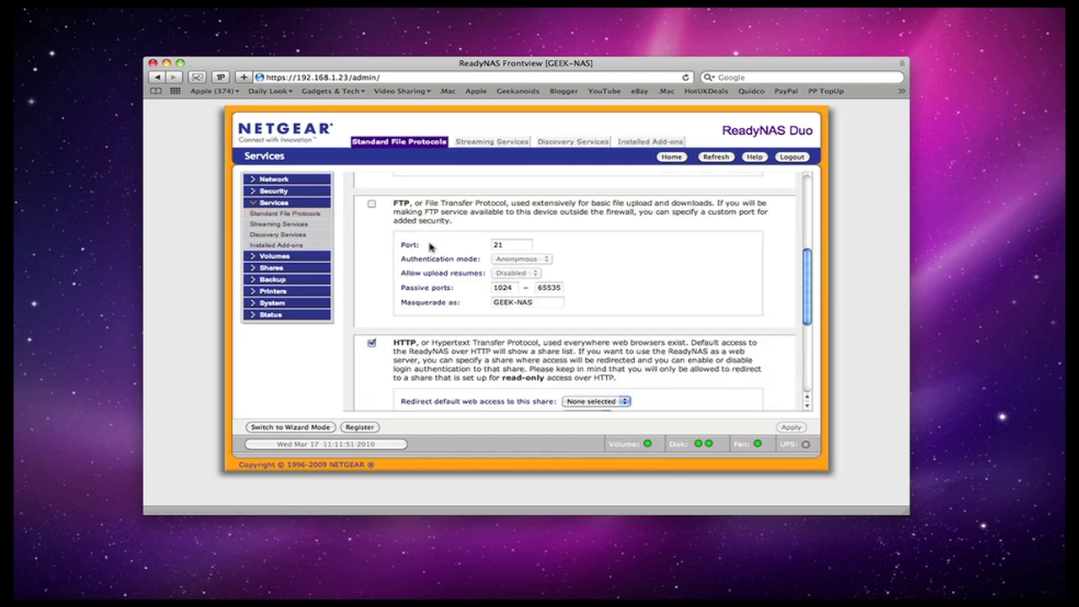
scroll(426, 249, "up", 5)
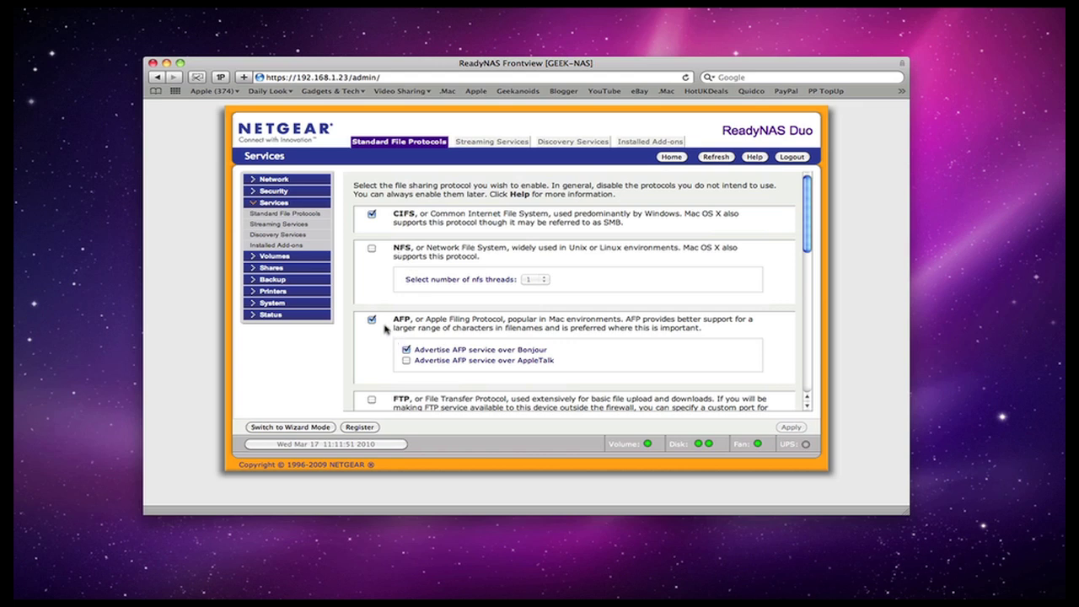
scroll(390, 329, "down", 2)
scroll(395, 329, "down", 5)
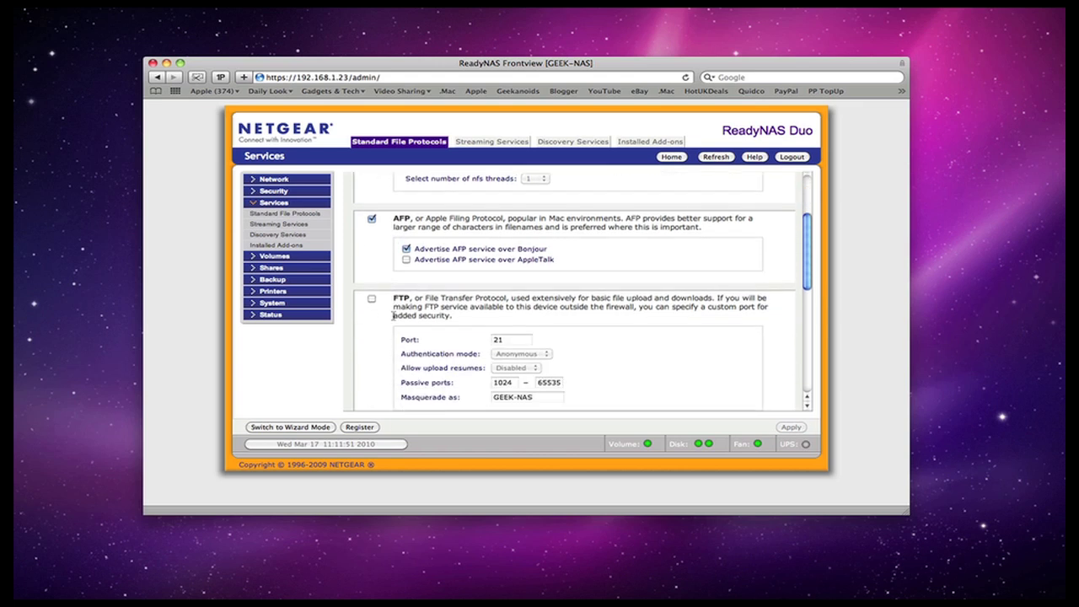
scroll(405, 291, "down", 2)
scroll(405, 291, "down", 1)
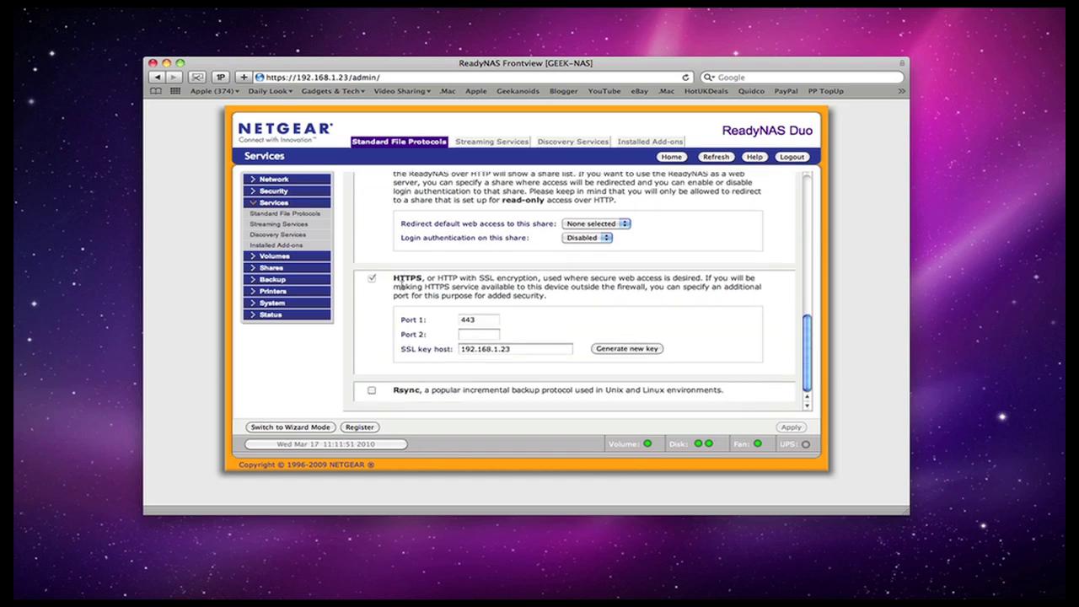
Examine the streaming services, covering SqueezeCenter, iTunes Streaming Server and the ReadyDLNA media share options
left_click(296, 226)
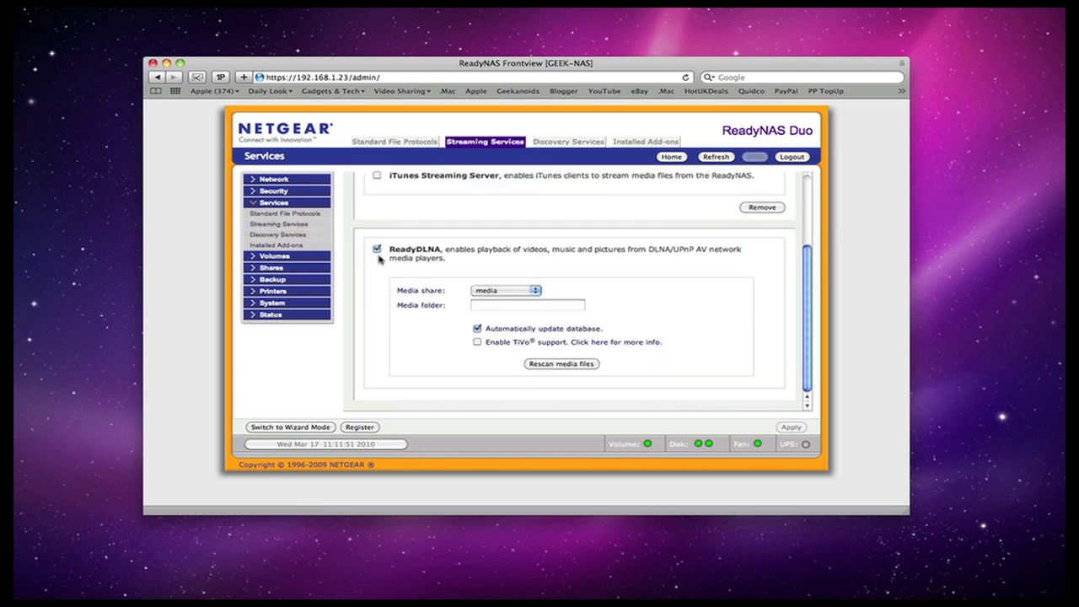
scroll(377, 258, "up", 3)
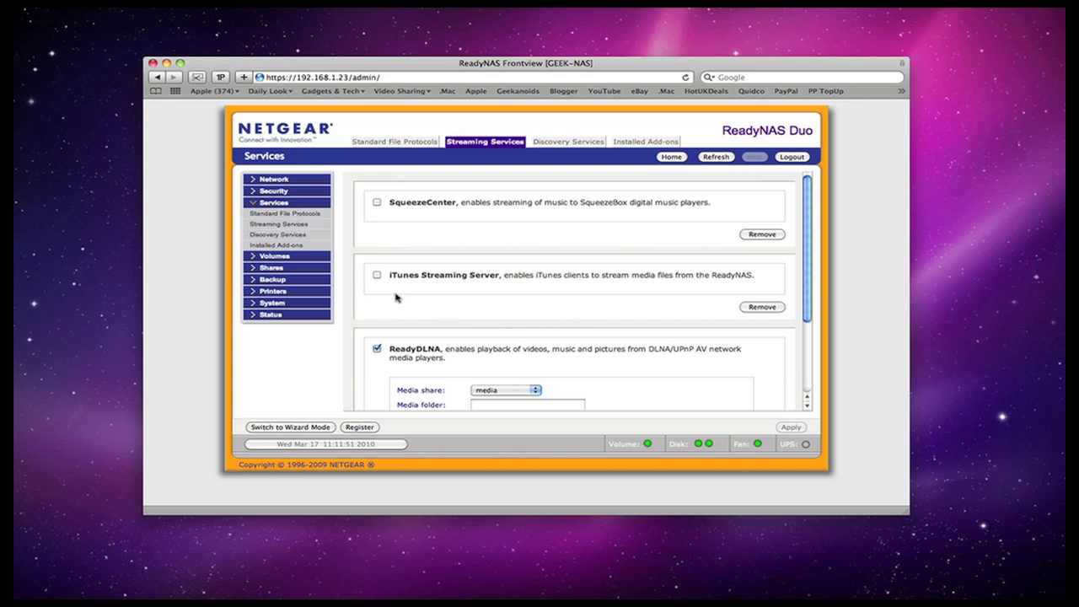
scroll(397, 297, "down", 3)
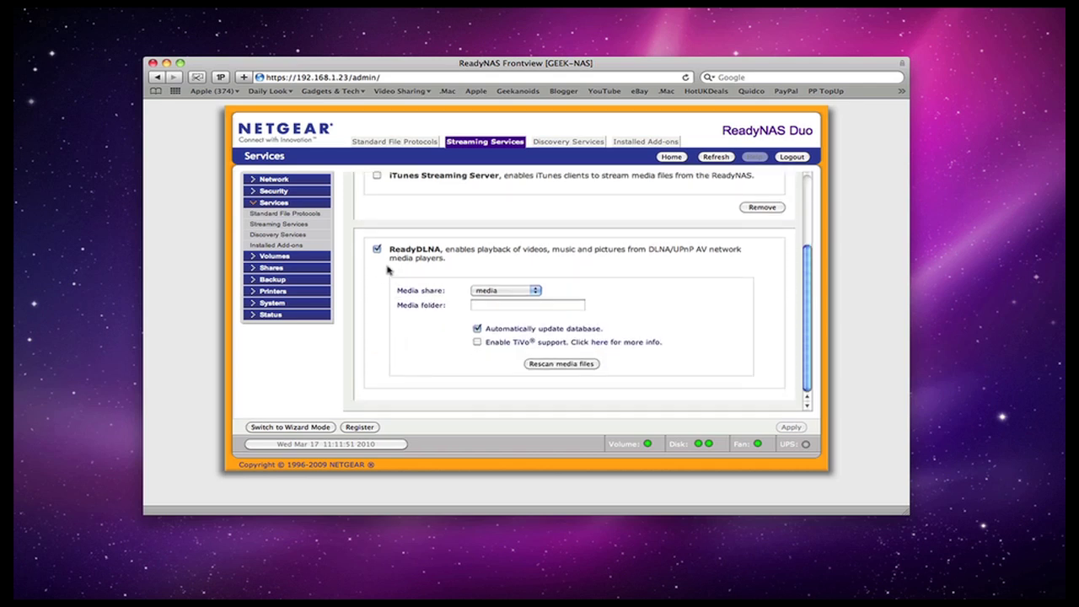
scroll(424, 248, "up", 3)
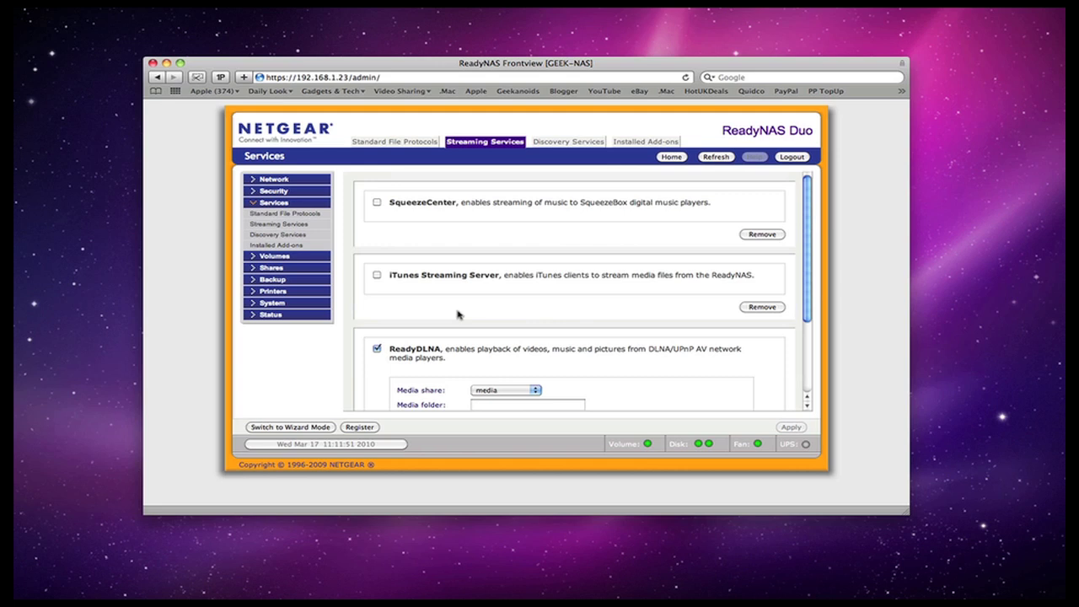
Review the discovery services and the installed add-ons, including BitTorrent, ReadyNAS Photos and ReadyNAS Remote
left_click(300, 237)
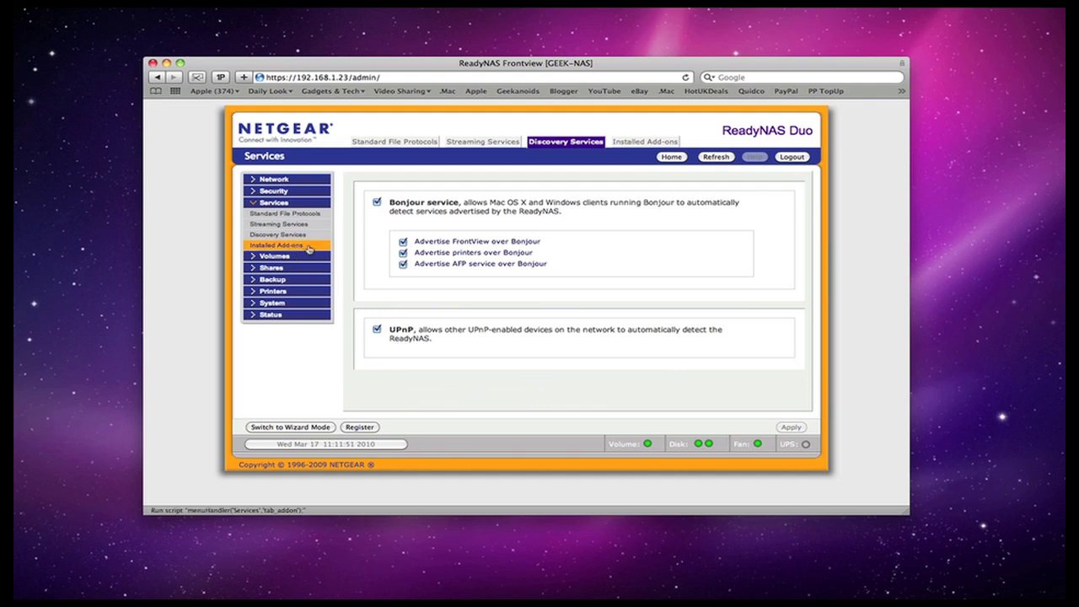
left_click(309, 248)
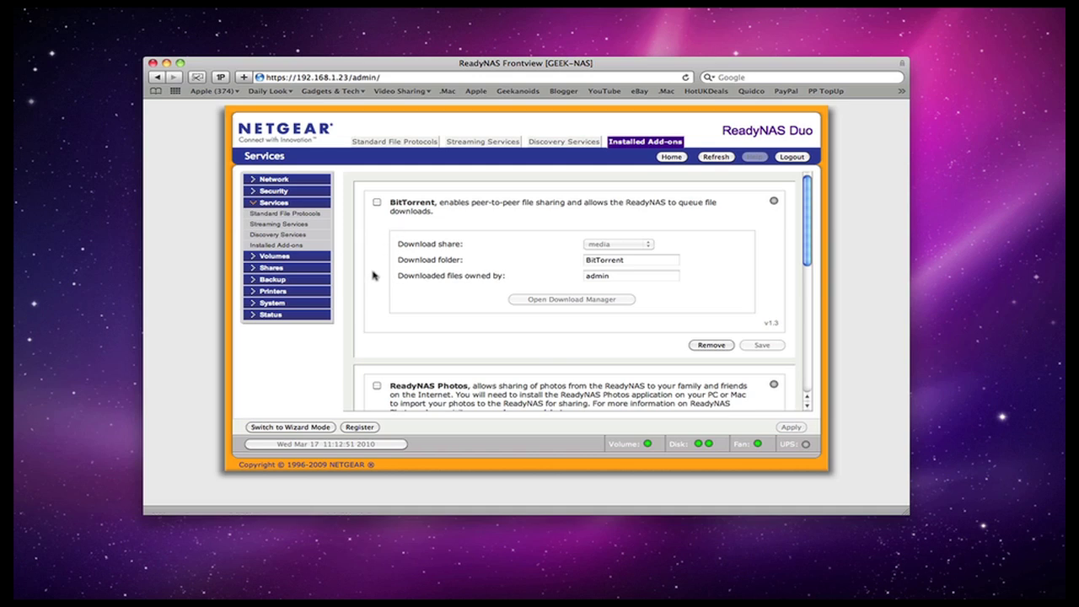
scroll(383, 274, "down", 3)
scroll(387, 277, "down", 4)
scroll(406, 285, "down", 6)
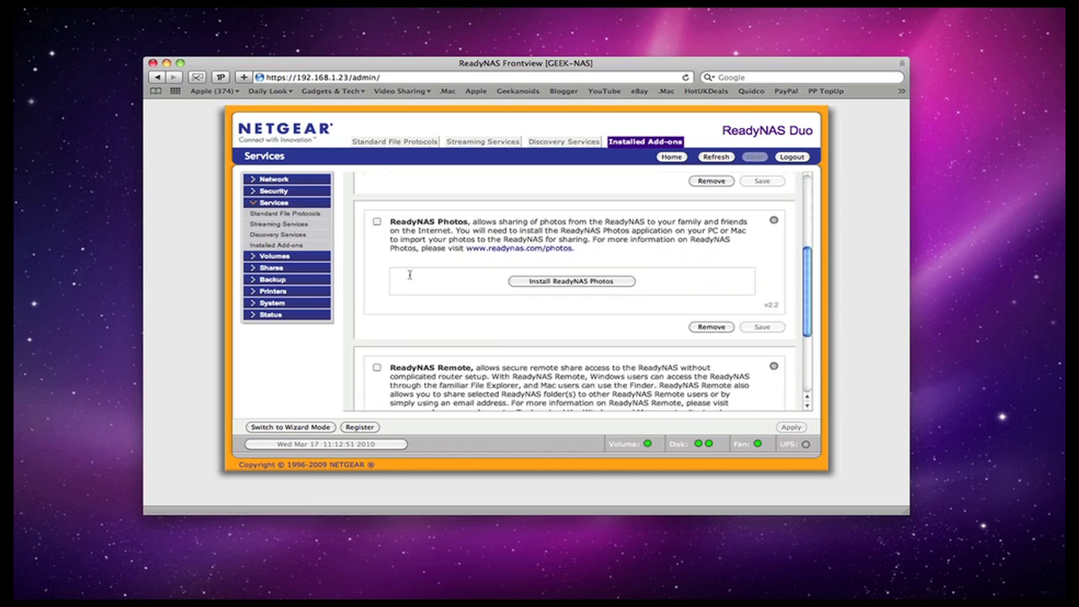
scroll(406, 285, "down", 2)
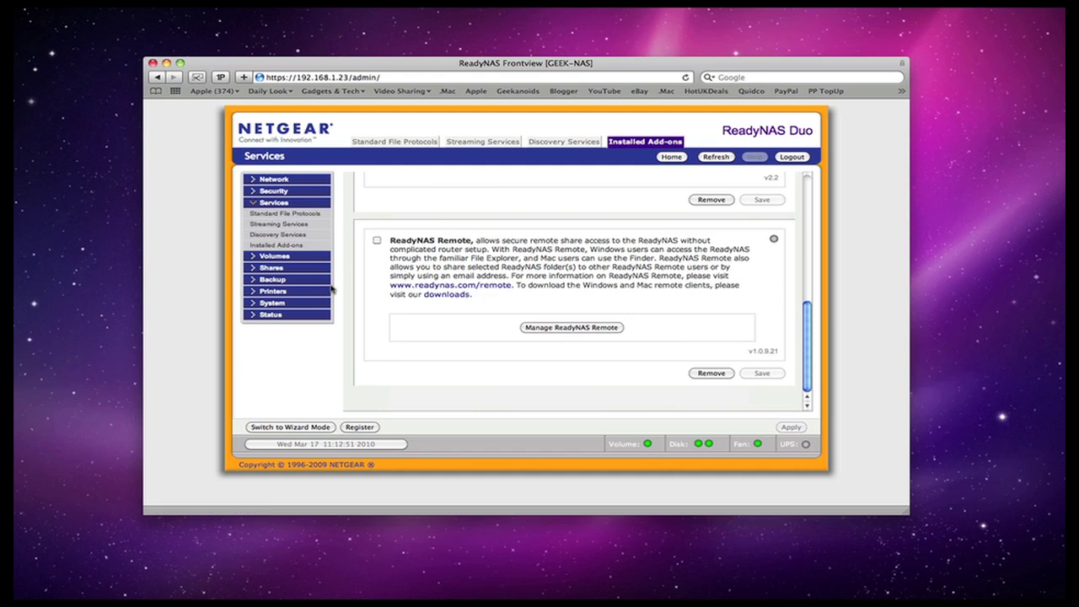
Inspect the RAID configuration of Volume C and the USB storage and flash device options
left_click(275, 257)
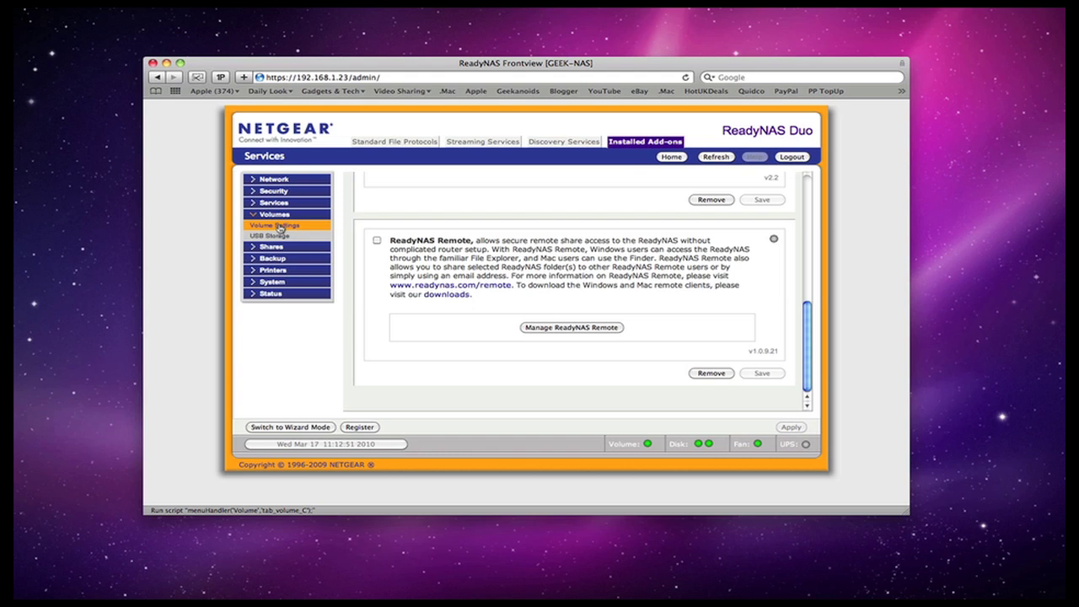
left_click(280, 228)
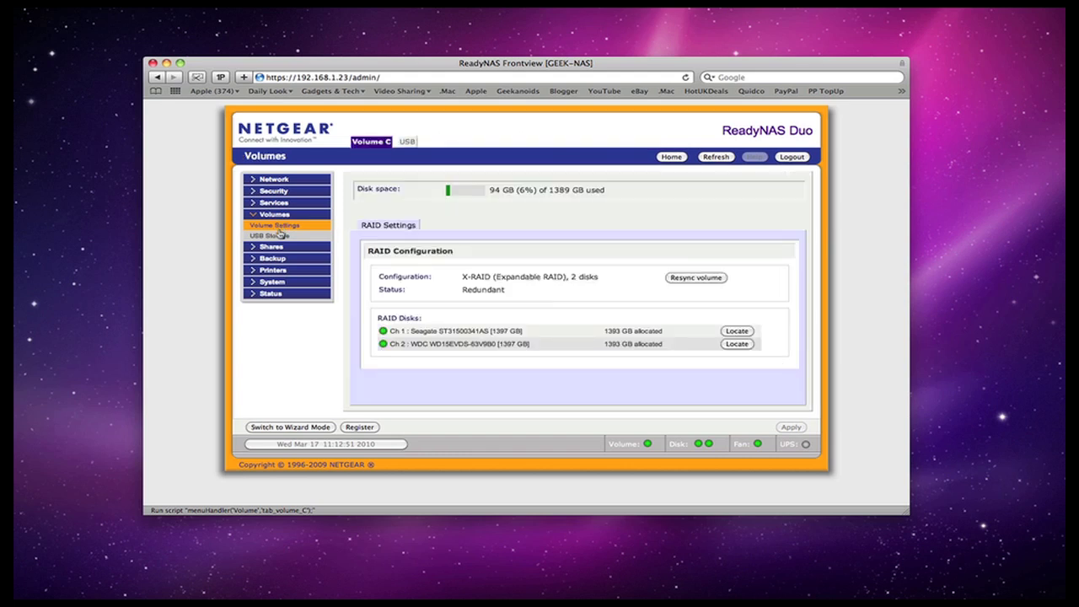
left_click(279, 238)
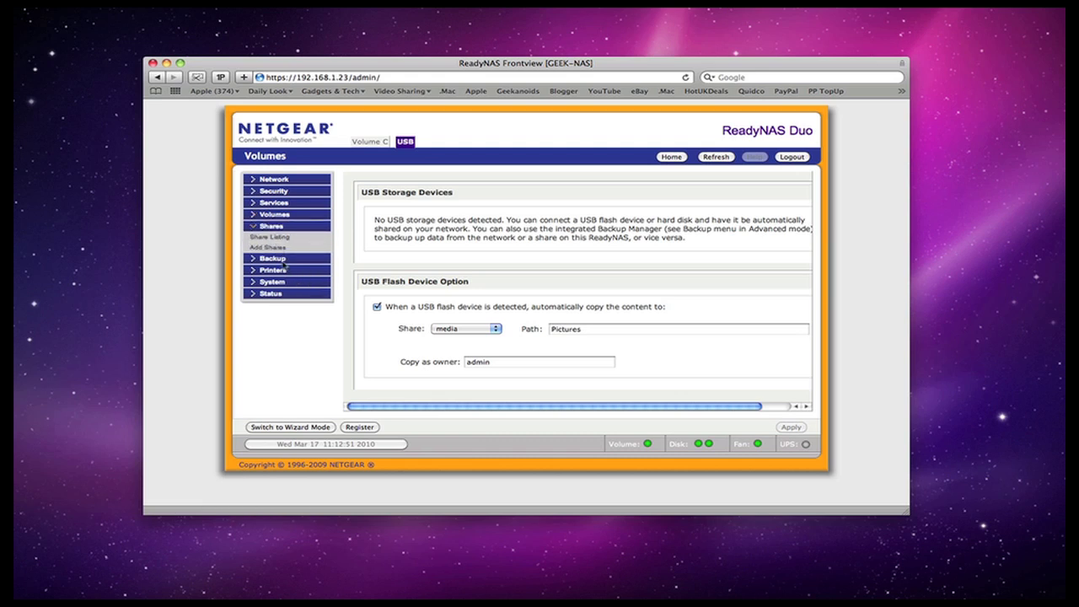
View the Time Machine backup settings and show the available printer options
left_click(283, 261)
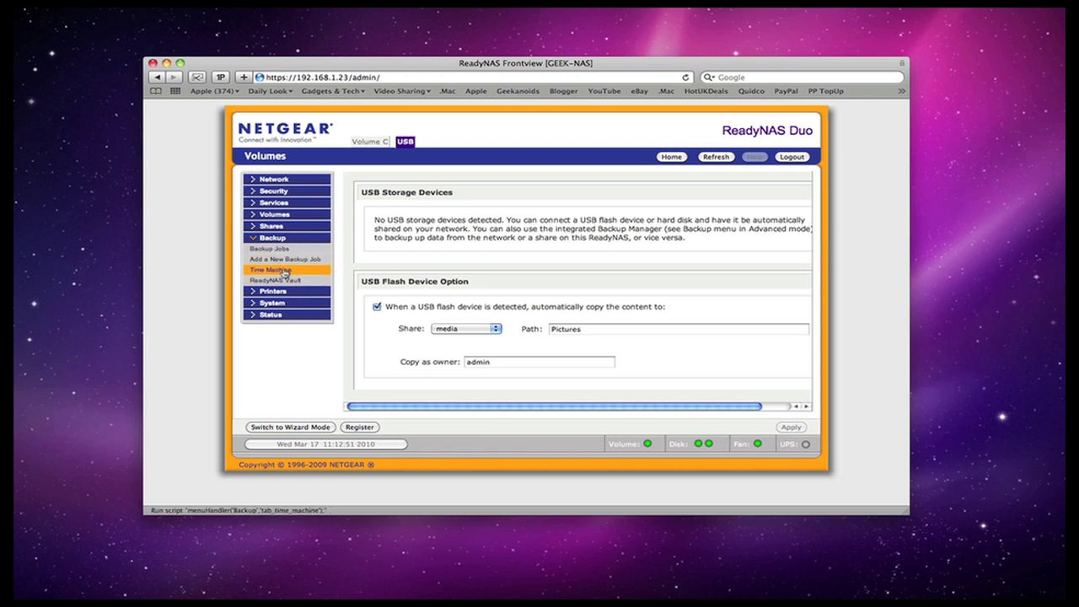
left_click(284, 271)
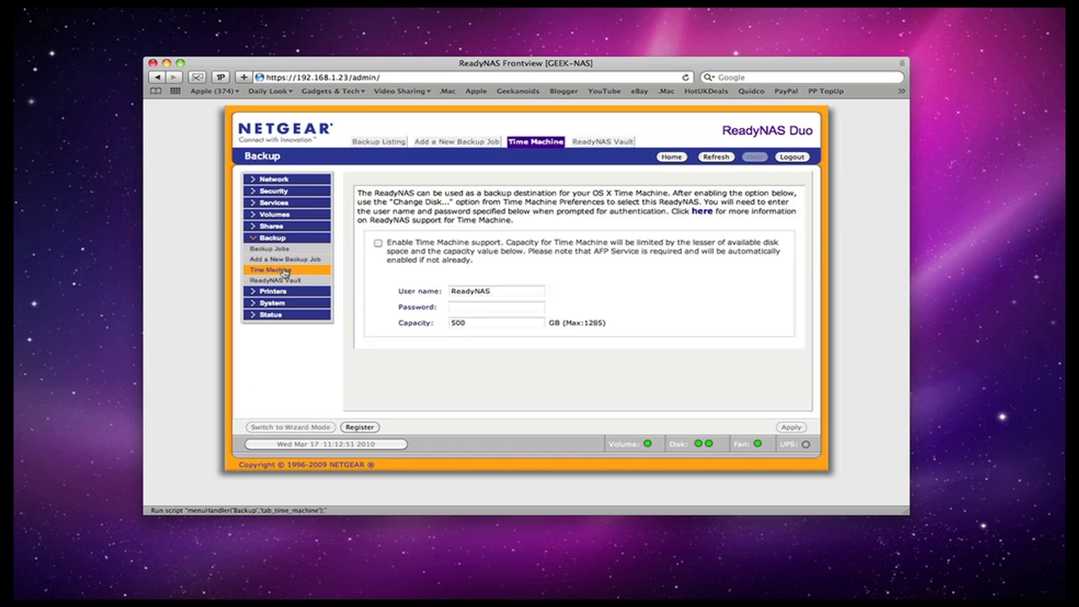
left_click(283, 292)
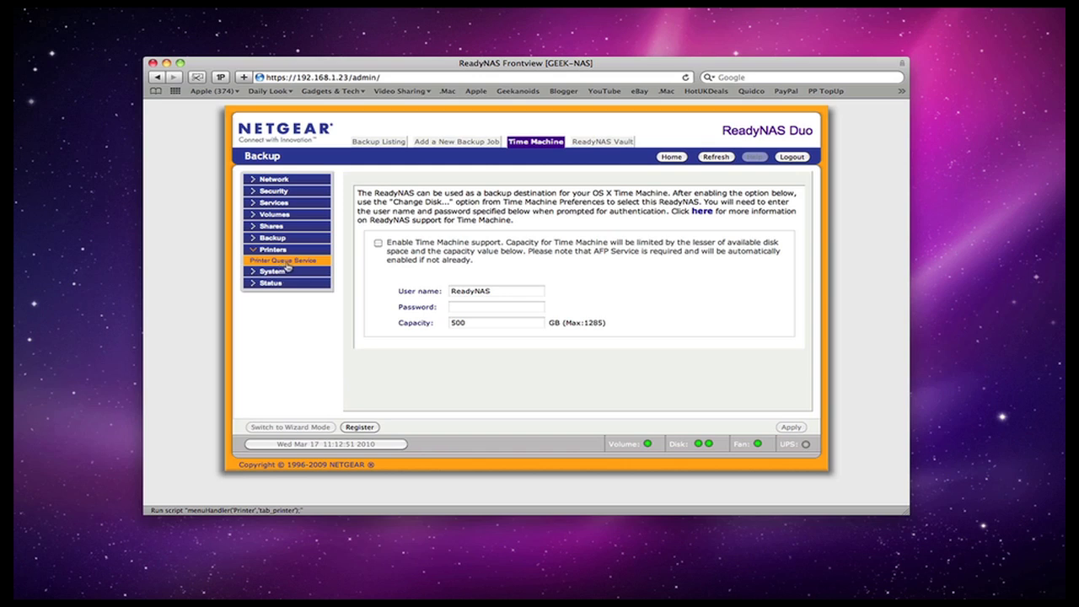
Review the system's clock, alert contact and performance settings
left_click(285, 270)
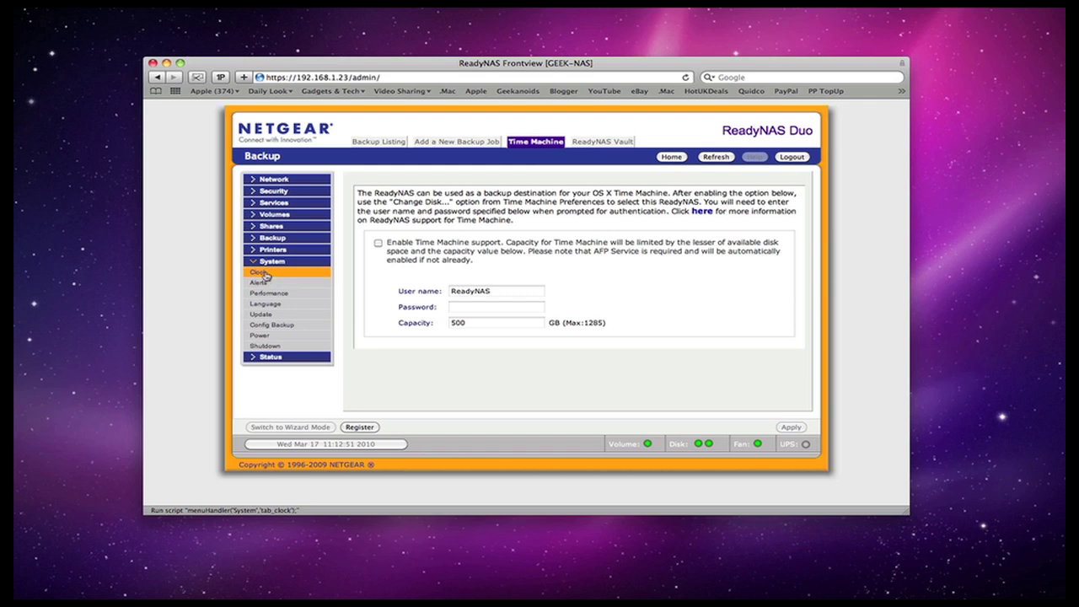
left_click(263, 275)
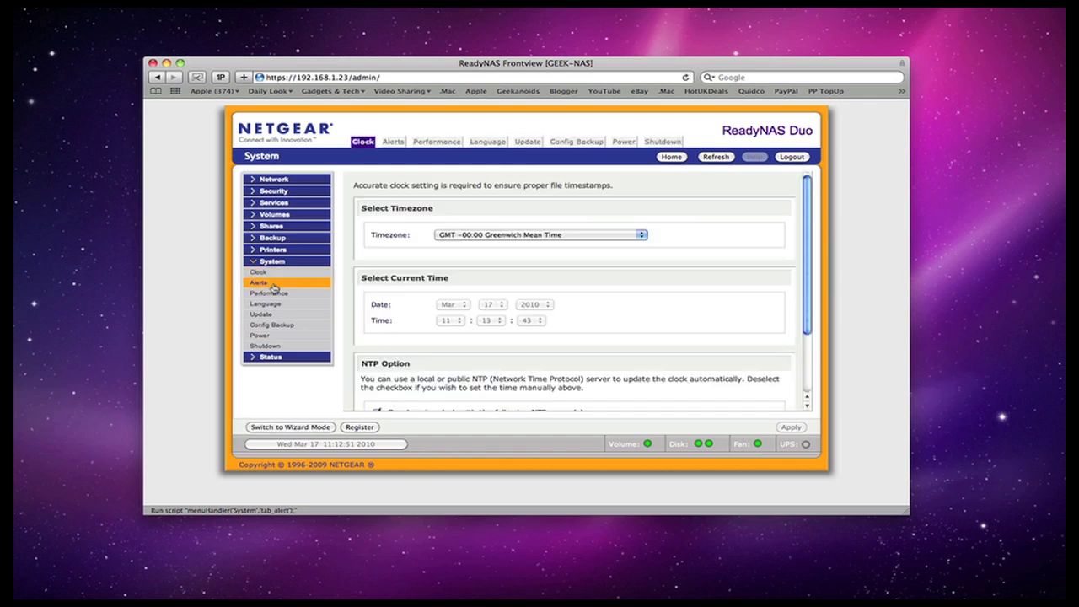
left_click(268, 285)
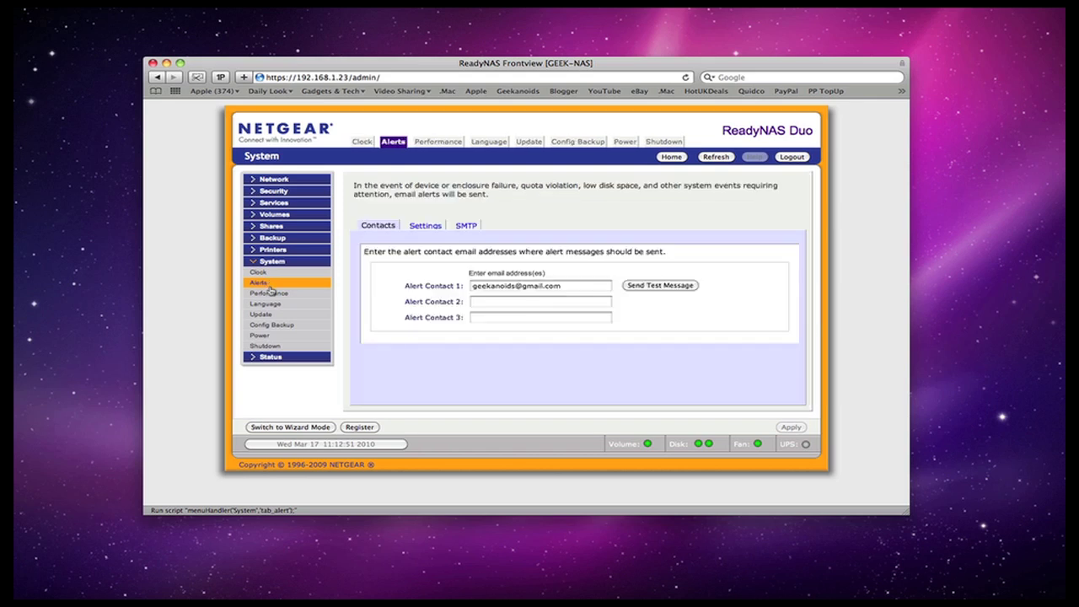
left_click(270, 294)
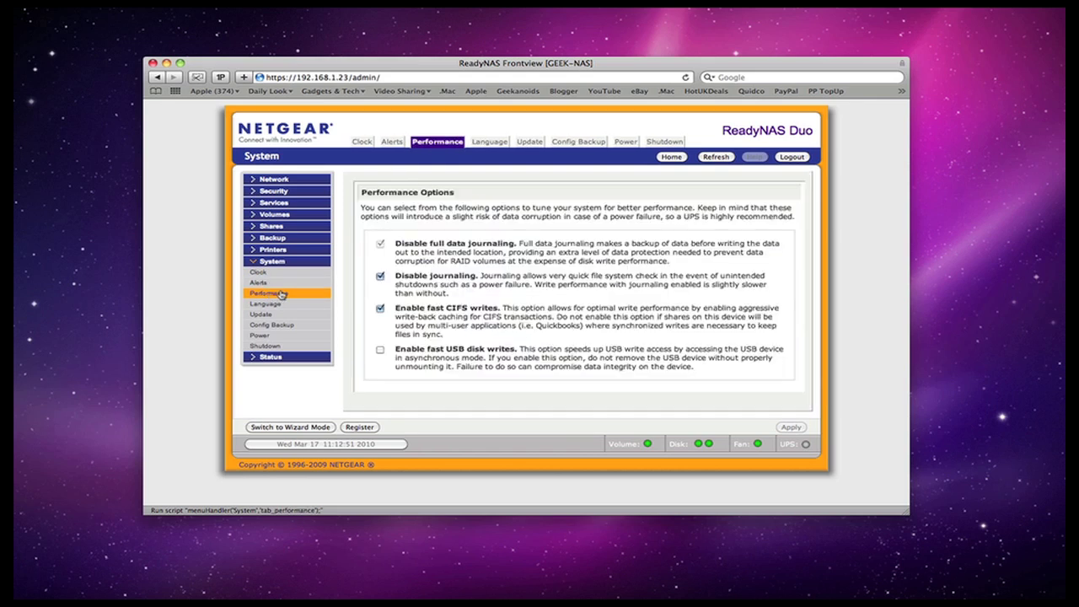
Examine the disk spin-down, power timer and UPS settings, plus the shutdown options
left_click(298, 339)
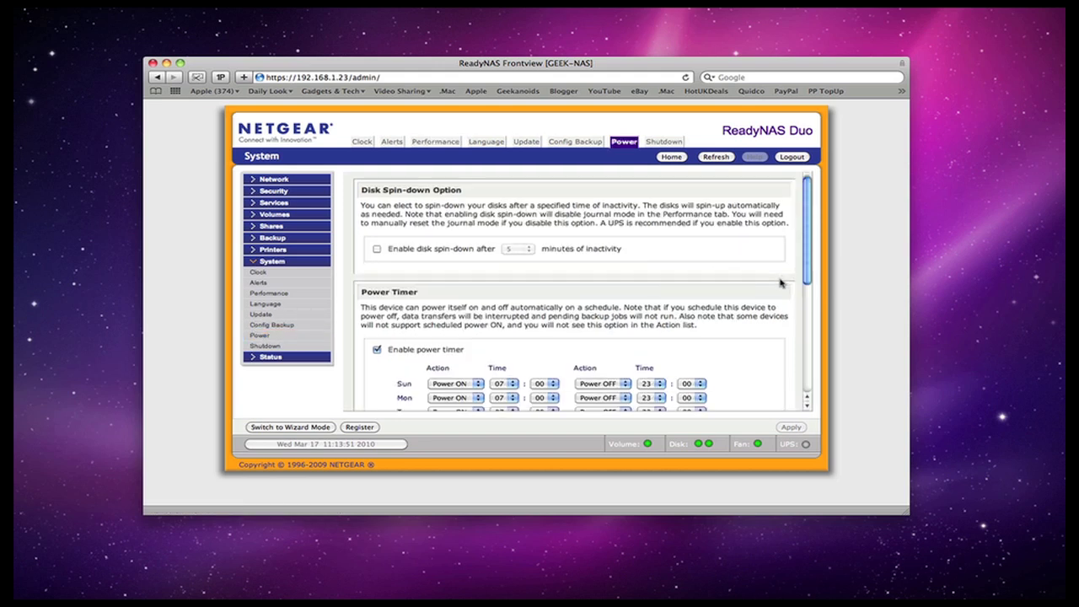
scroll(780, 283, "down", 5)
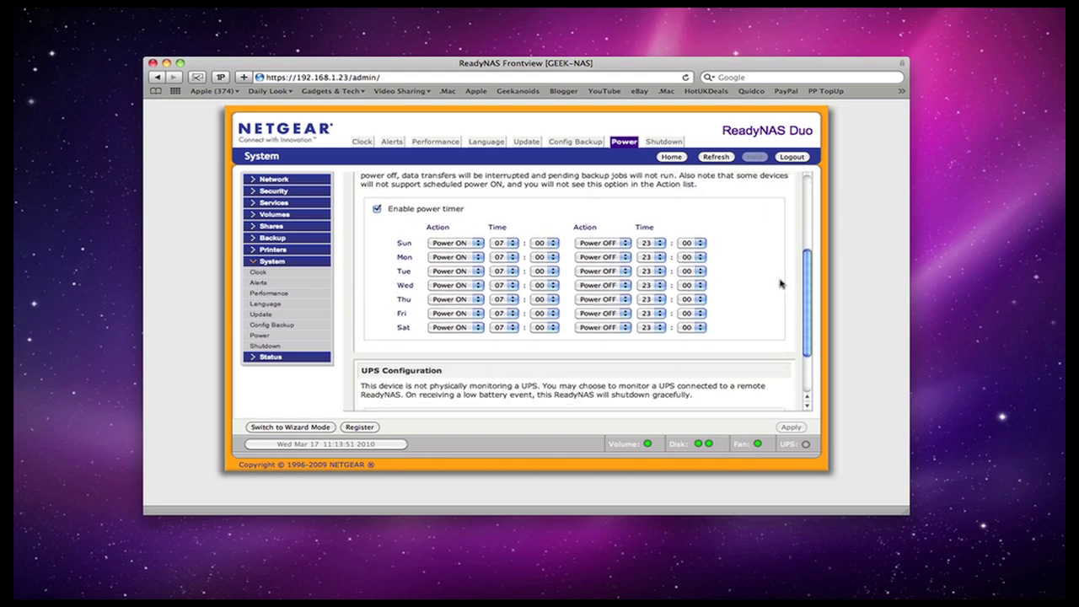
scroll(780, 283, "down", 1)
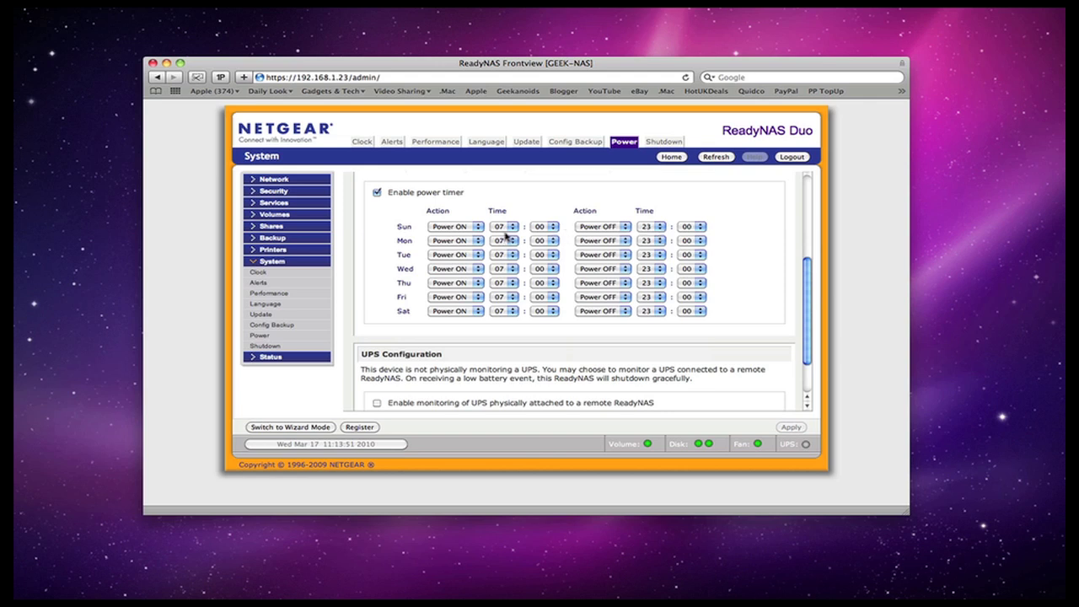
scroll(396, 301, "down", 3)
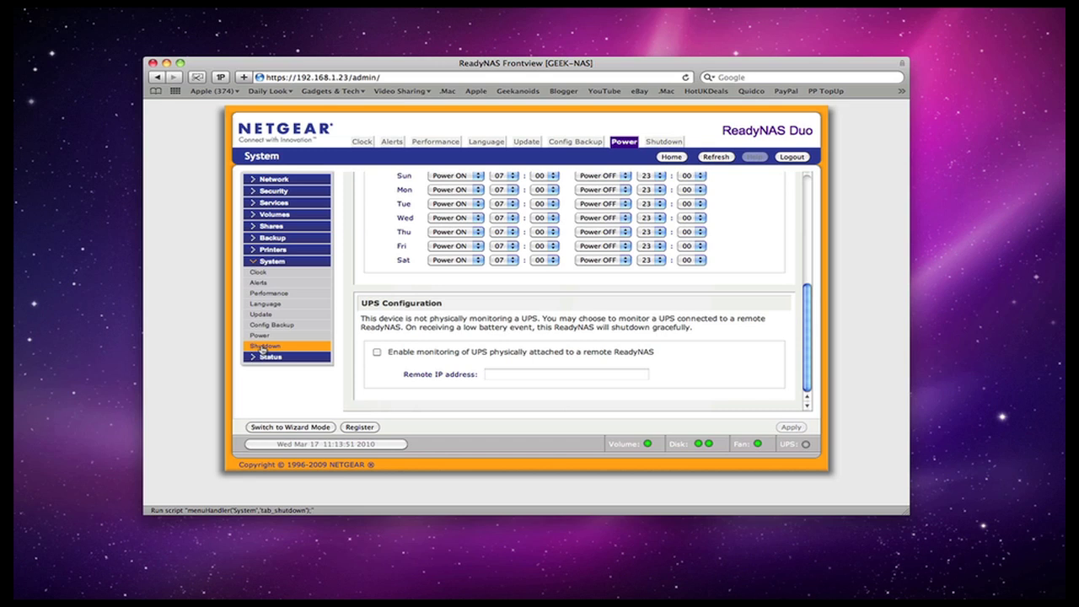
left_click(262, 346)
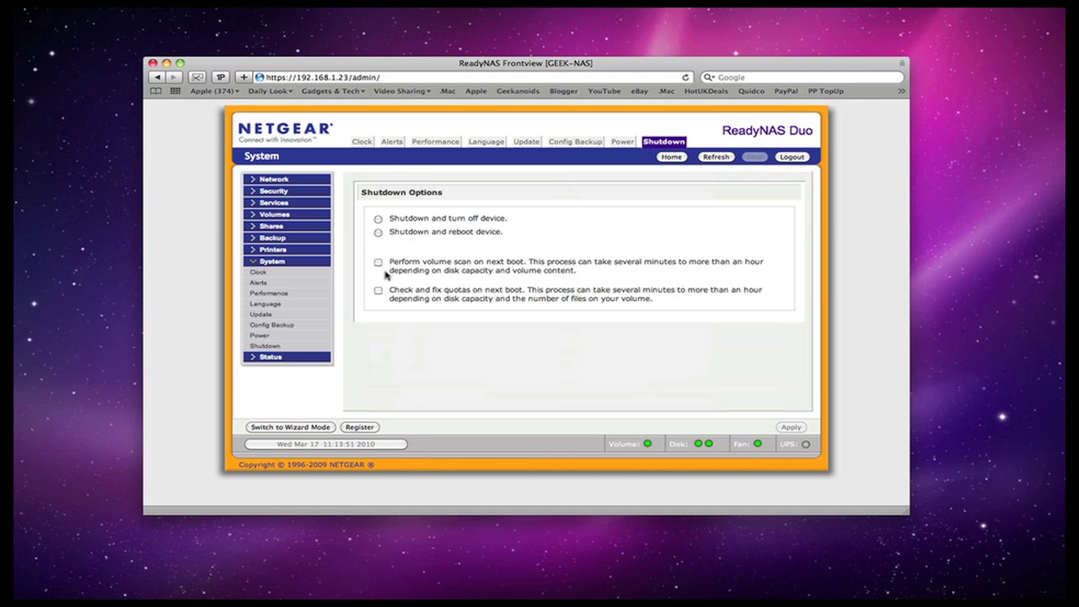
Check the device health status and read through the system logs to the oldest entries
left_click(269, 359)
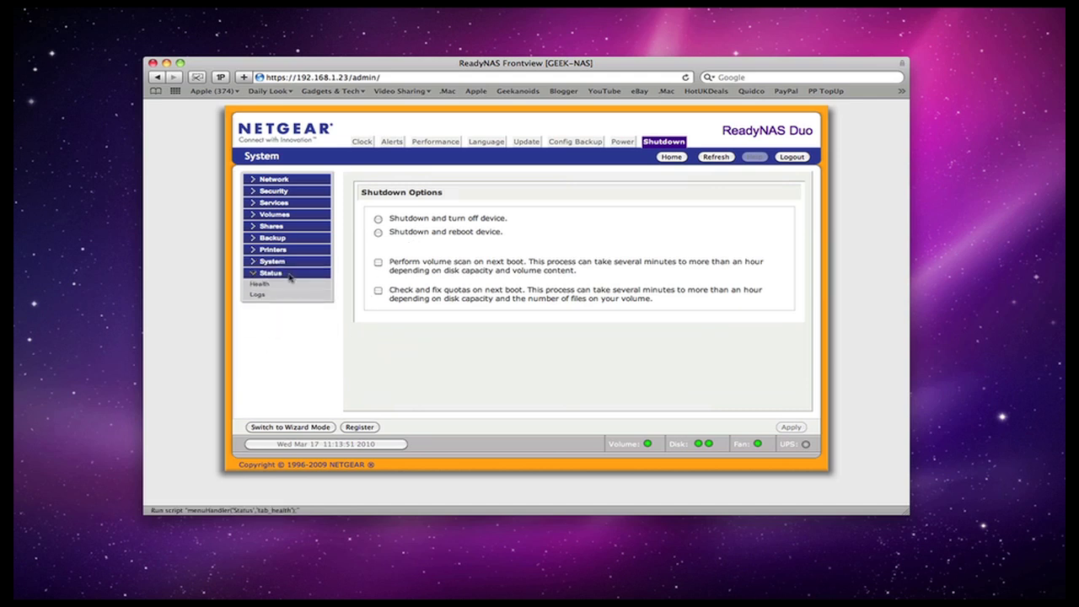
left_click(266, 287)
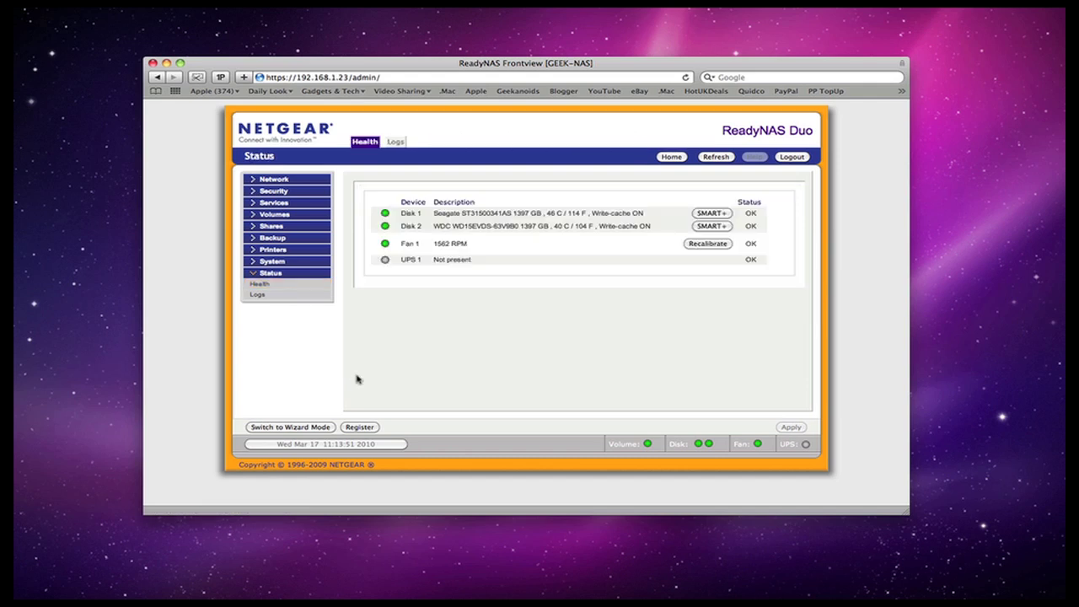
left_click(260, 295)
scroll(723, 288, "down", 15)
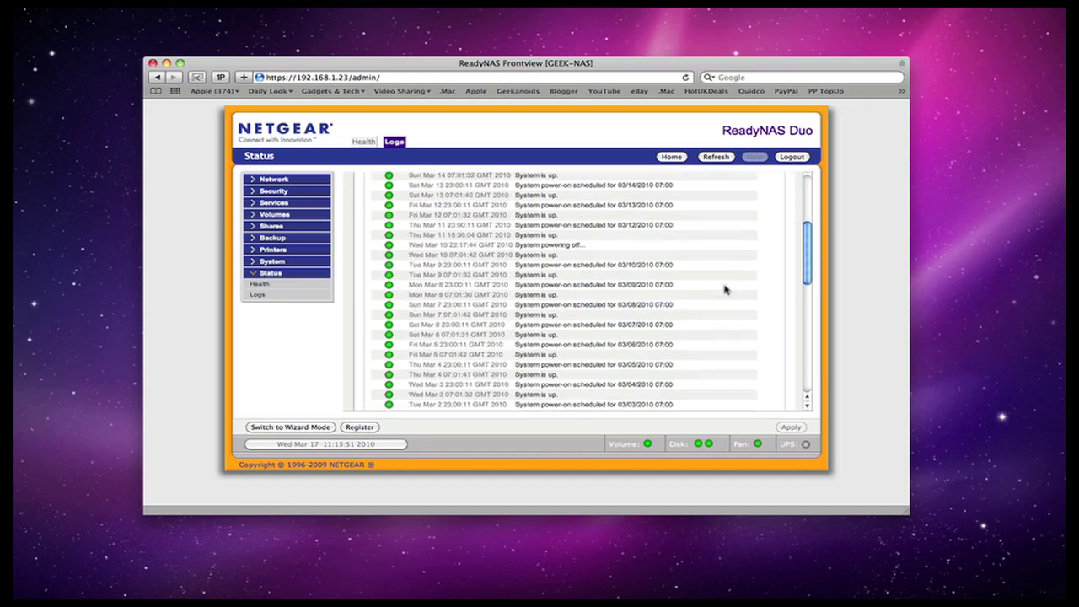
scroll(724, 291, "down", 3)
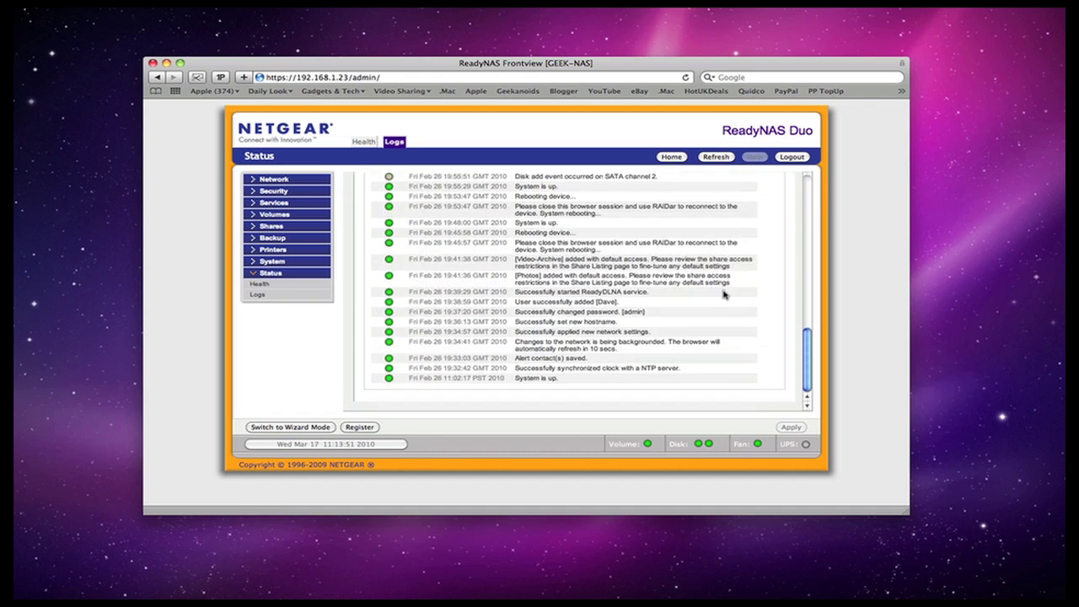